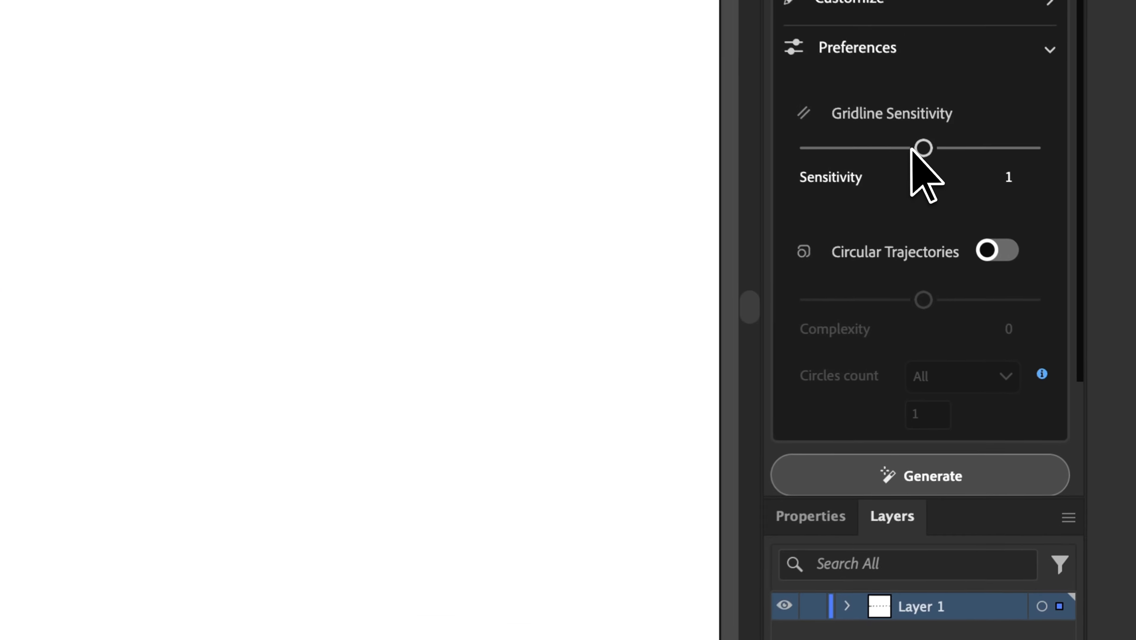
- Generate a Gridit construction grid over the straight-lines logo at Gridline Sensitivity 0
{"action": "left_click_drag", "start_coordinate": [1041, 268], "coordinate": [991, 268]}
{"action": "left_click_drag", "start_coordinate": [805, 139], "coordinate": [804, 138]}
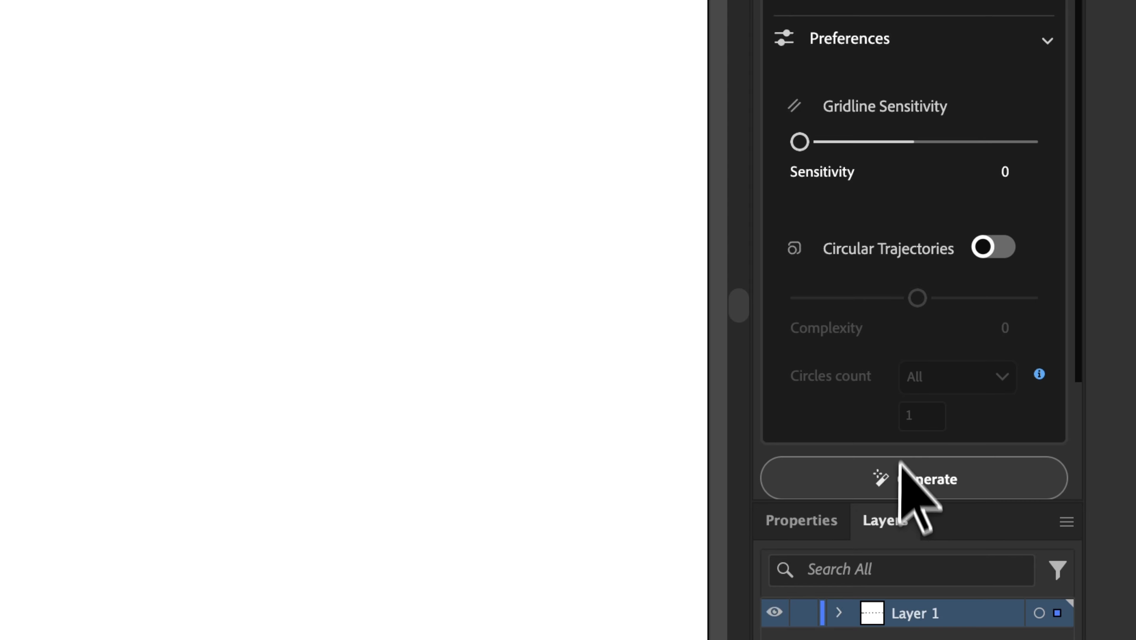
{"action": "left_click", "coordinate": [900, 475]}
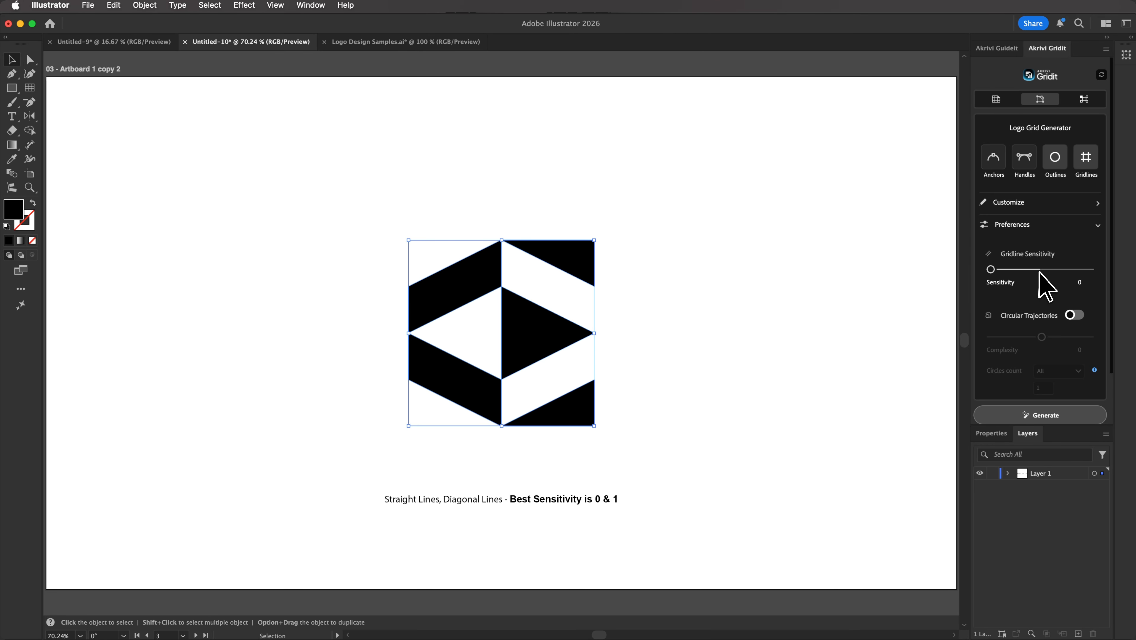
- Generate and inspect a Sensitivity 1 grid on the diagonal-lines logo, then undo it
{"action": "left_click", "coordinate": [1038, 269]}
{"action": "left_click", "coordinate": [1037, 417]}
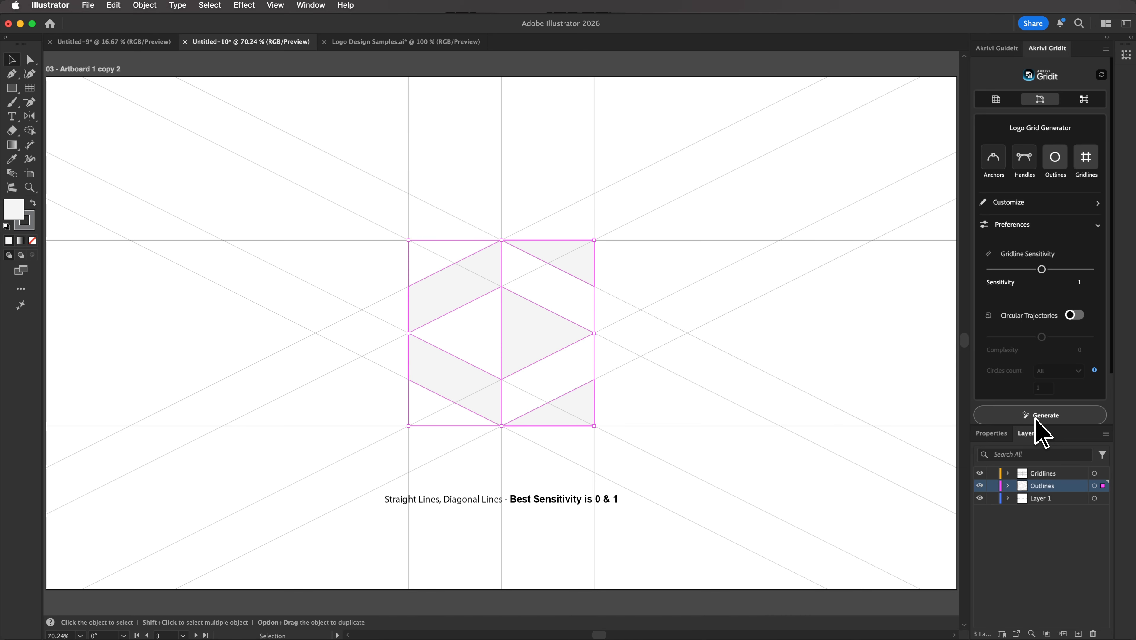
{"action": "left_click", "coordinate": [825, 454]}
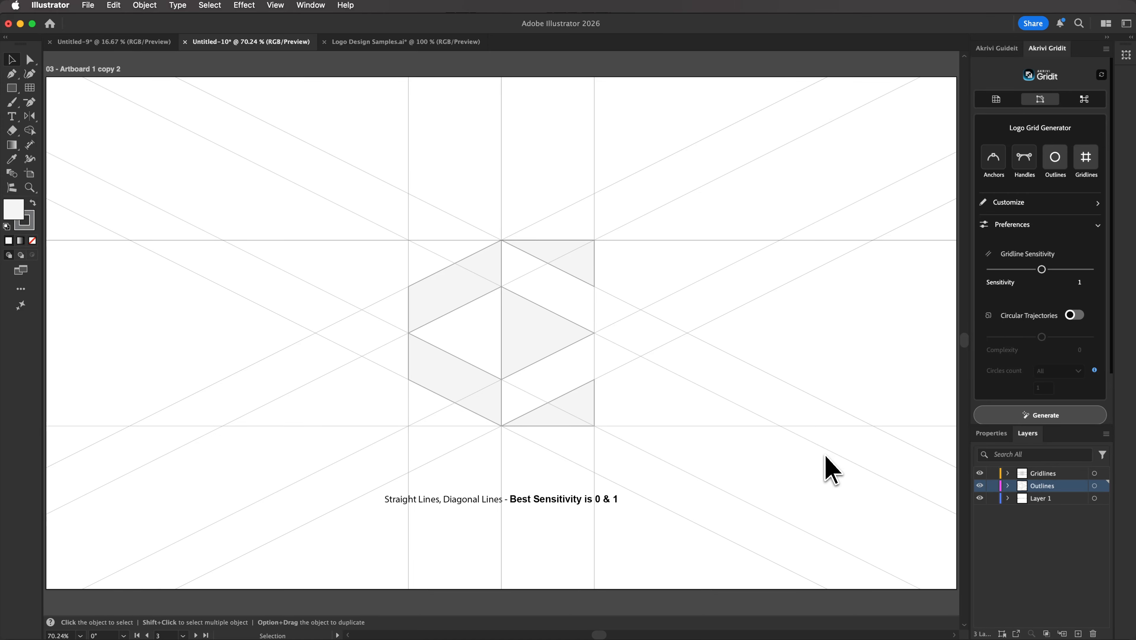
{"action": "key", "text": "a"}
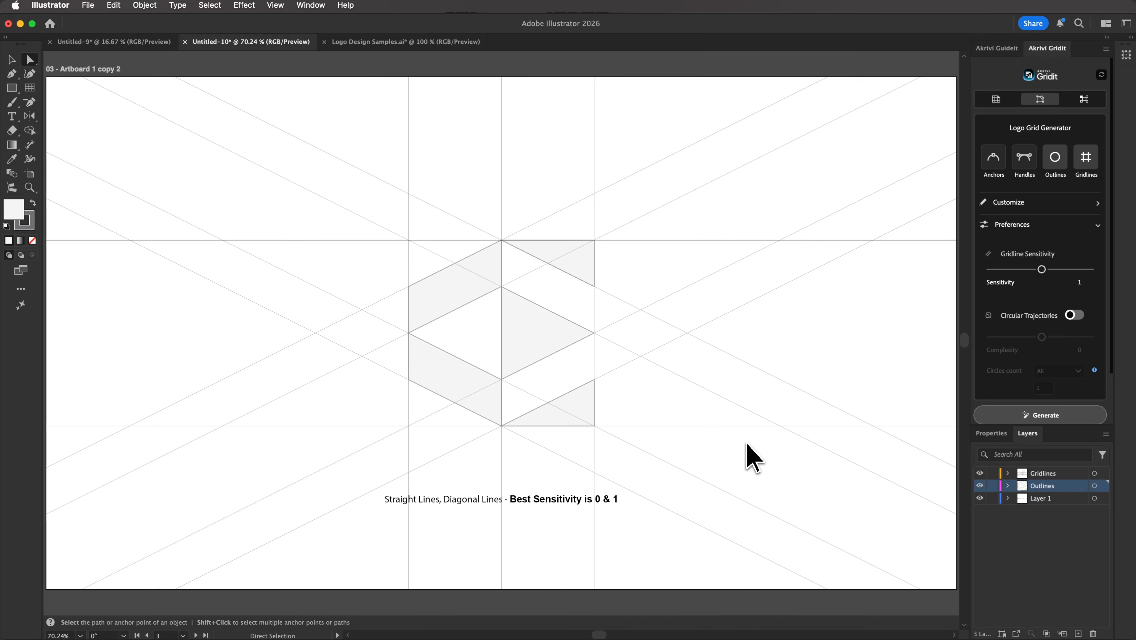
{"action": "key", "text": "super+z"}
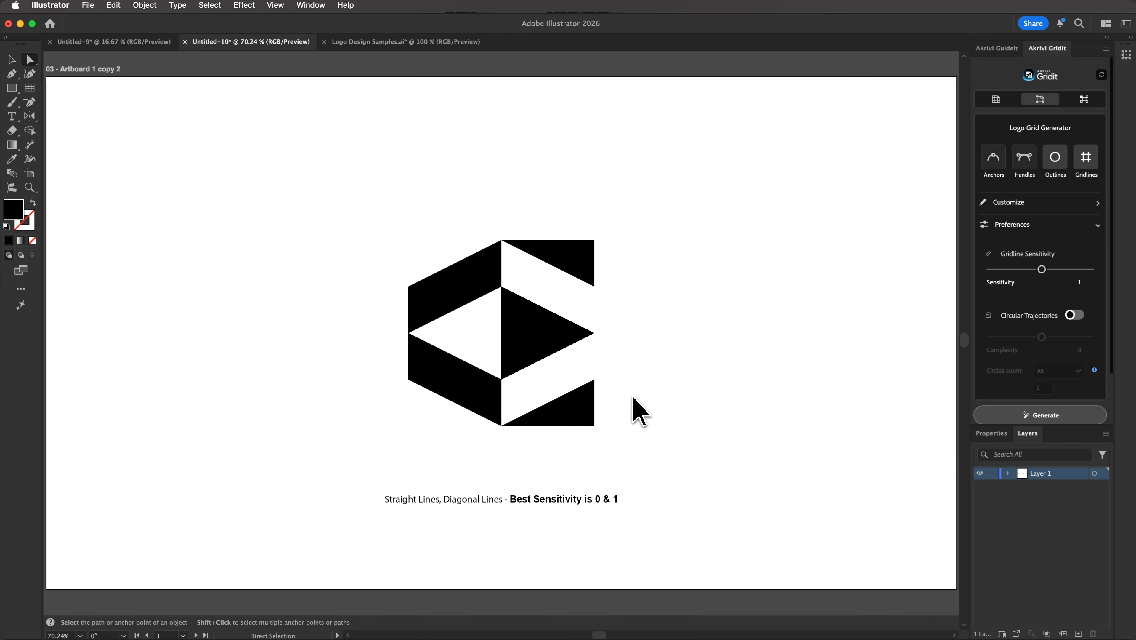
- Drag the bottom-right triangle's top anchor down and select the whole logo
{"action": "left_click_drag", "start_coordinate": [595, 380], "coordinate": [598, 398]}
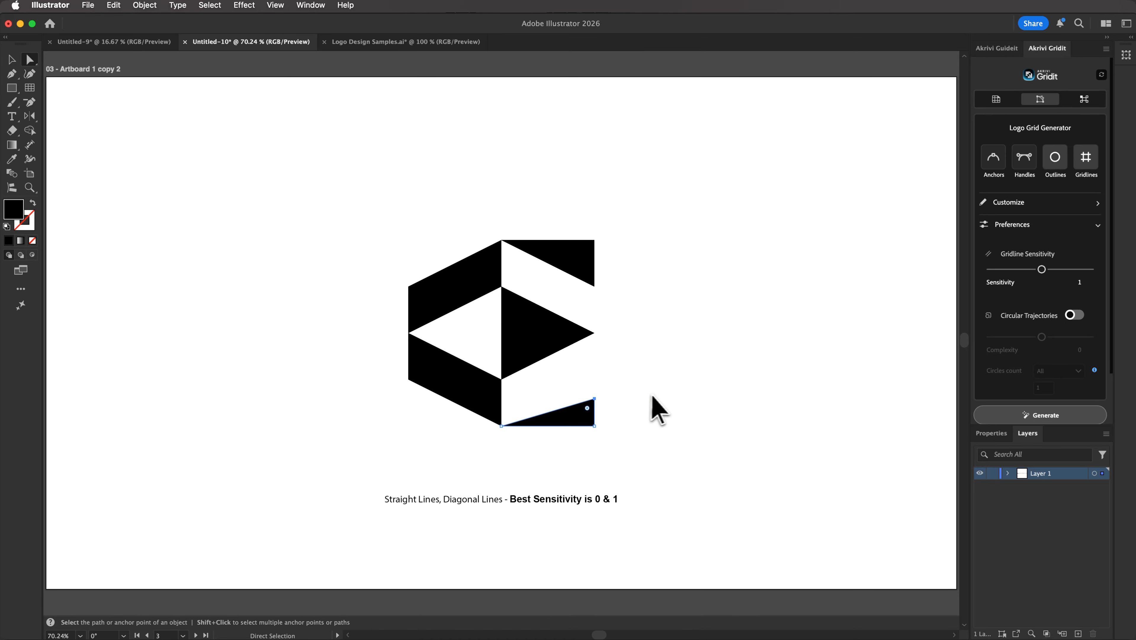
{"action": "key", "text": "v"}
{"action": "key", "text": "super+a"}
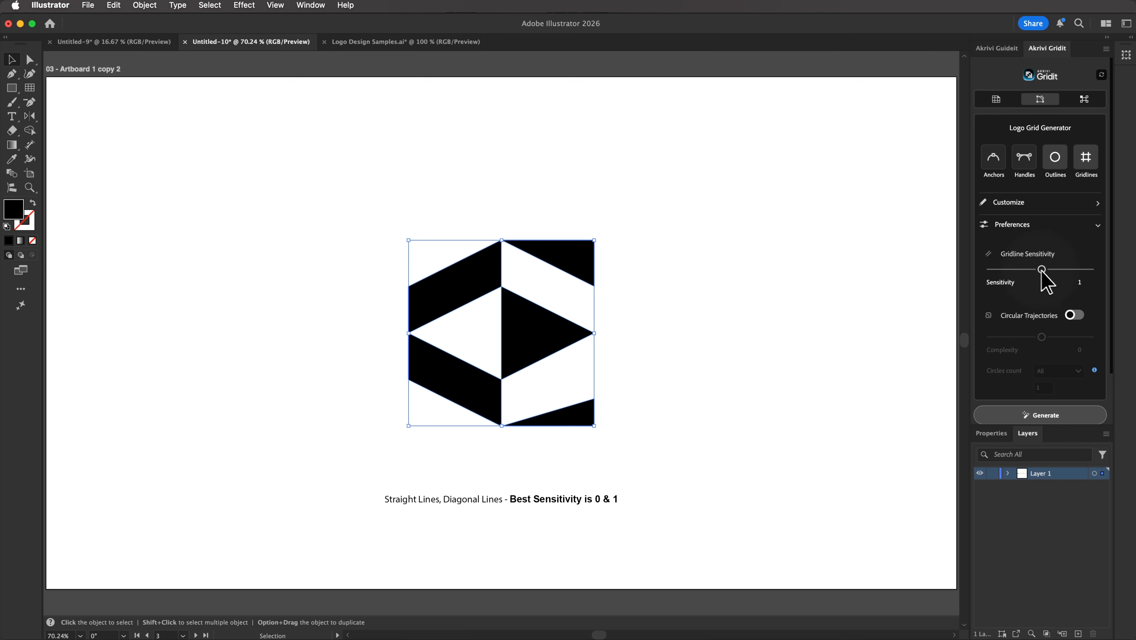
- Generate the diagonal logo's grid at Sensitivity 0, undo it, then regenerate at Sensitivity 1
{"action": "left_click_drag", "start_coordinate": [1041, 269], "coordinate": [989, 270]}
{"action": "left_click", "coordinate": [1017, 416]}
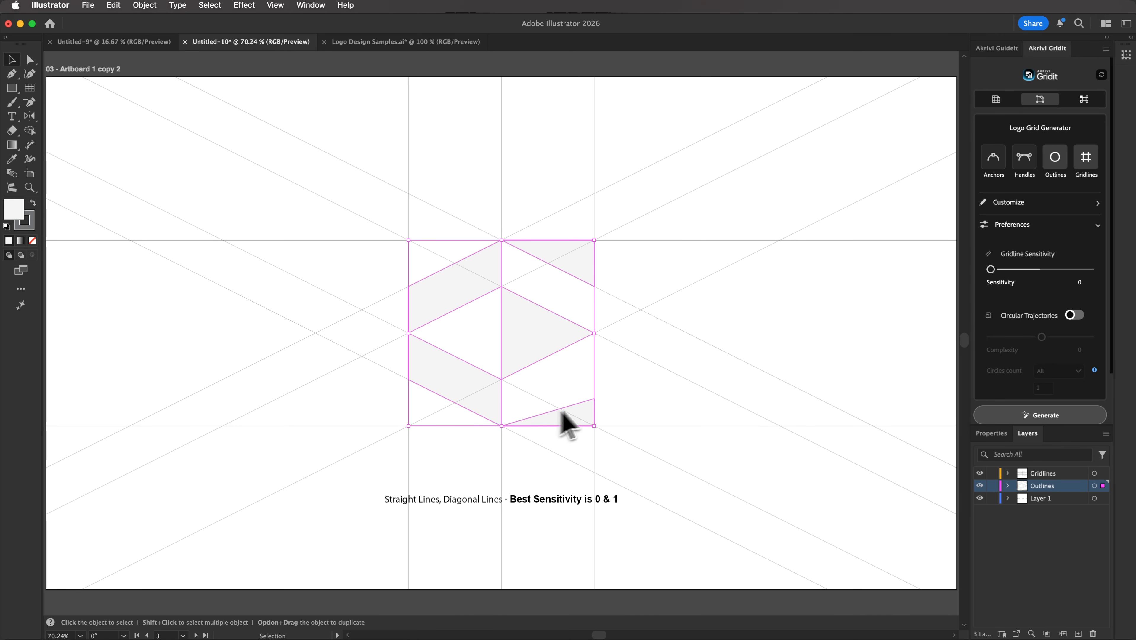
{"action": "key", "text": "super+z"}
{"action": "left_click_drag", "start_coordinate": [624, 416], "coordinate": [405, 246]}
{"action": "left_click", "coordinate": [1024, 270]}
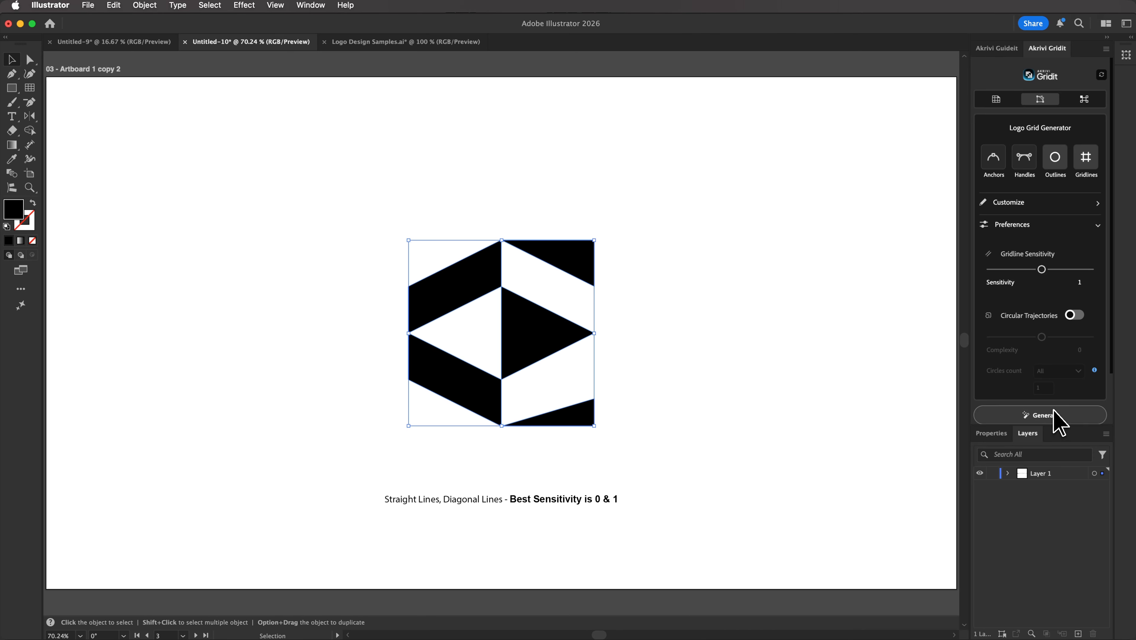
{"action": "left_click", "coordinate": [1061, 422]}
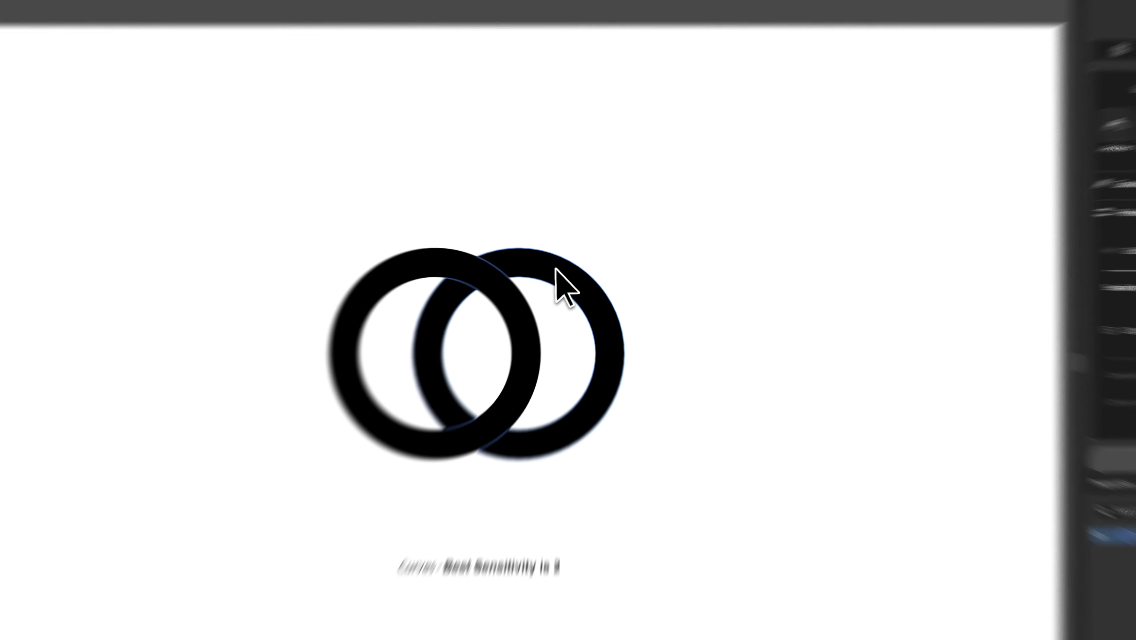
- Inspect the right ring's anchors, then select both rings and set Gridline Sensitivity to 2
{"action": "left_click", "coordinate": [561, 268]}
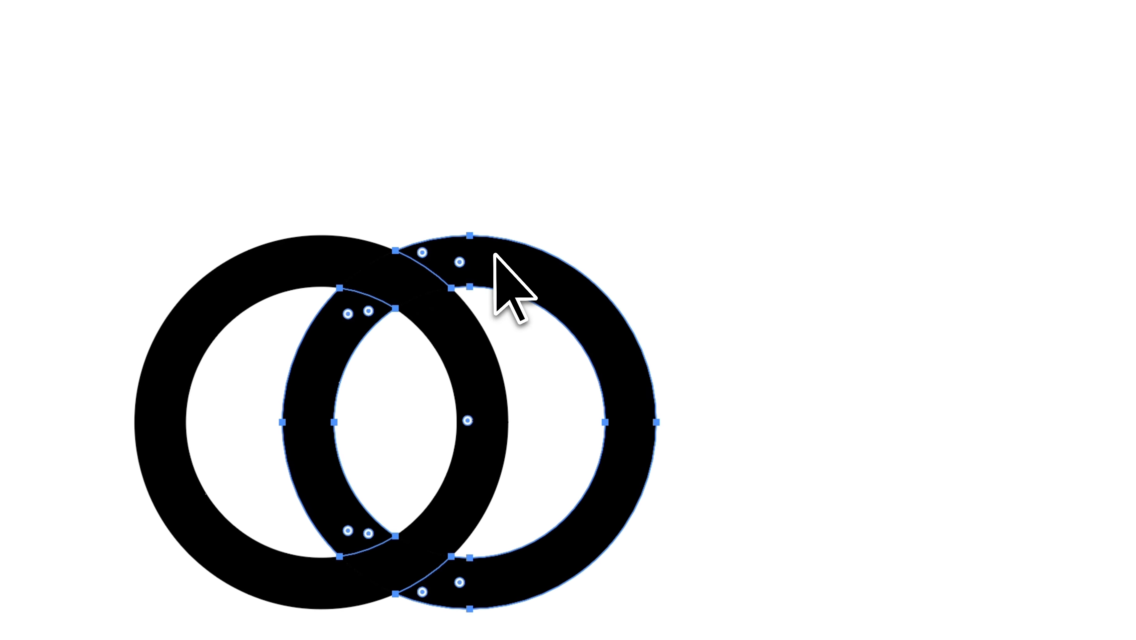
{"action": "left_click", "coordinate": [475, 237]}
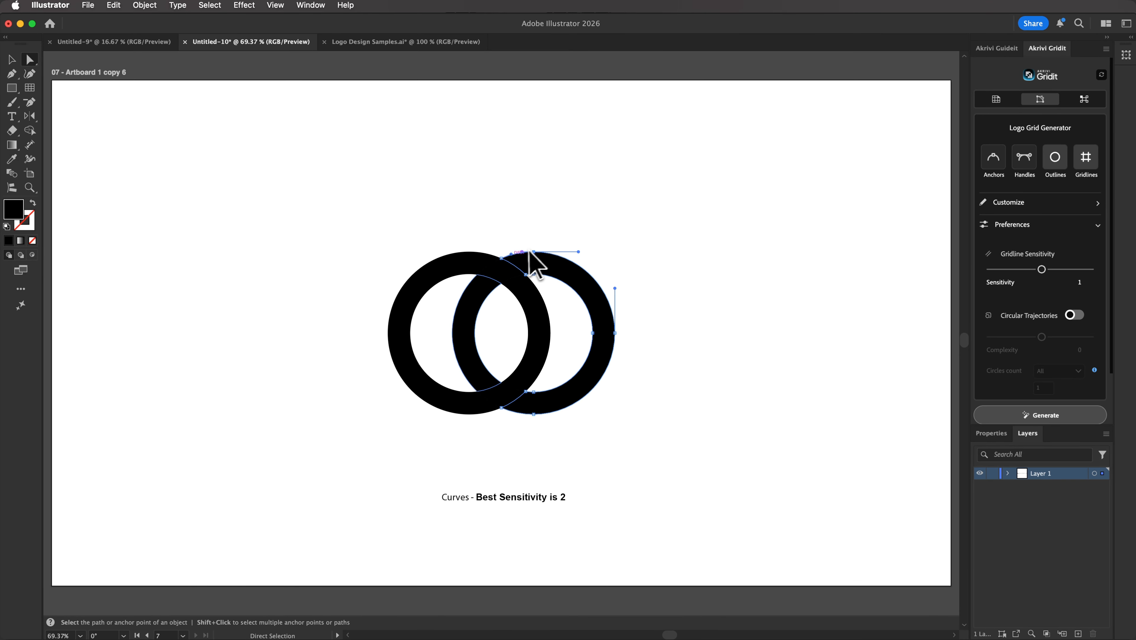
{"action": "key", "text": "v"}
{"action": "left_click", "coordinate": [632, 439]}
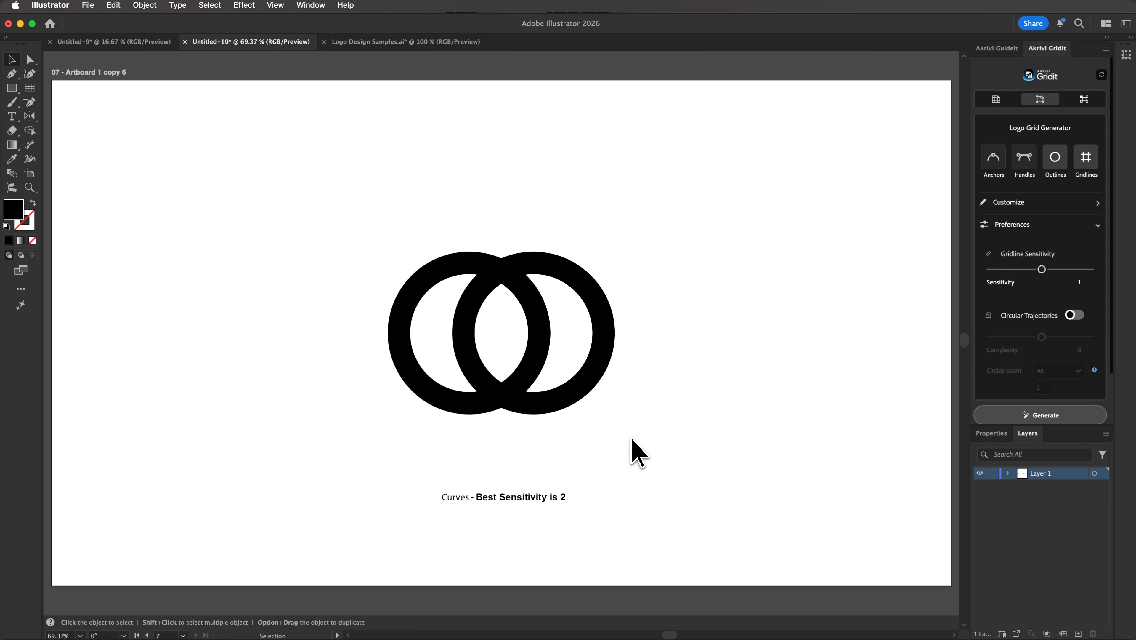
{"action": "left_click_drag", "start_coordinate": [632, 438], "coordinate": [318, 212]}
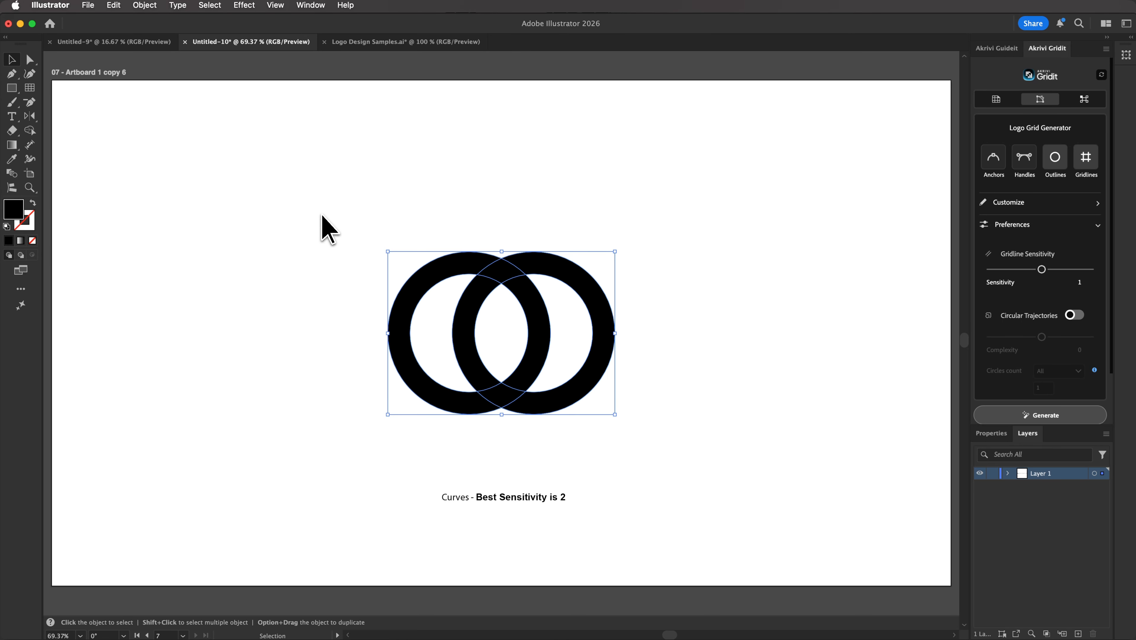
{"action": "left_click_drag", "start_coordinate": [1025, 268], "coordinate": [1091, 274]}
- Generate the two-rings grid at Sensitivity 2, undo it, then generate outlines at Sensitivity 1
{"action": "left_click", "coordinate": [1083, 414]}
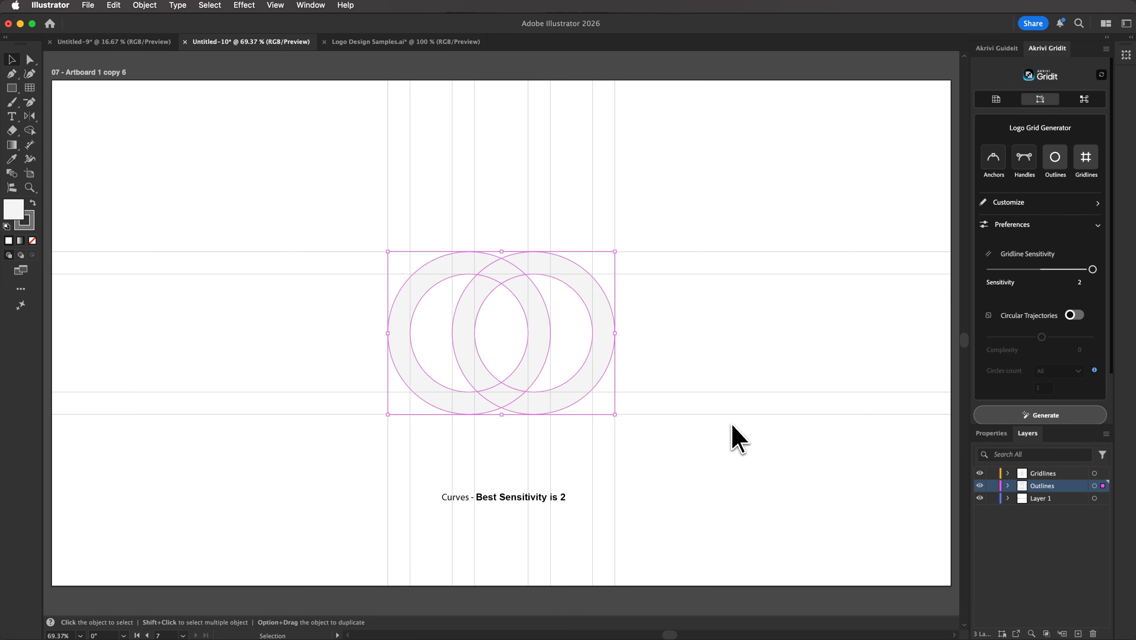
{"action": "key", "text": "super+z"}
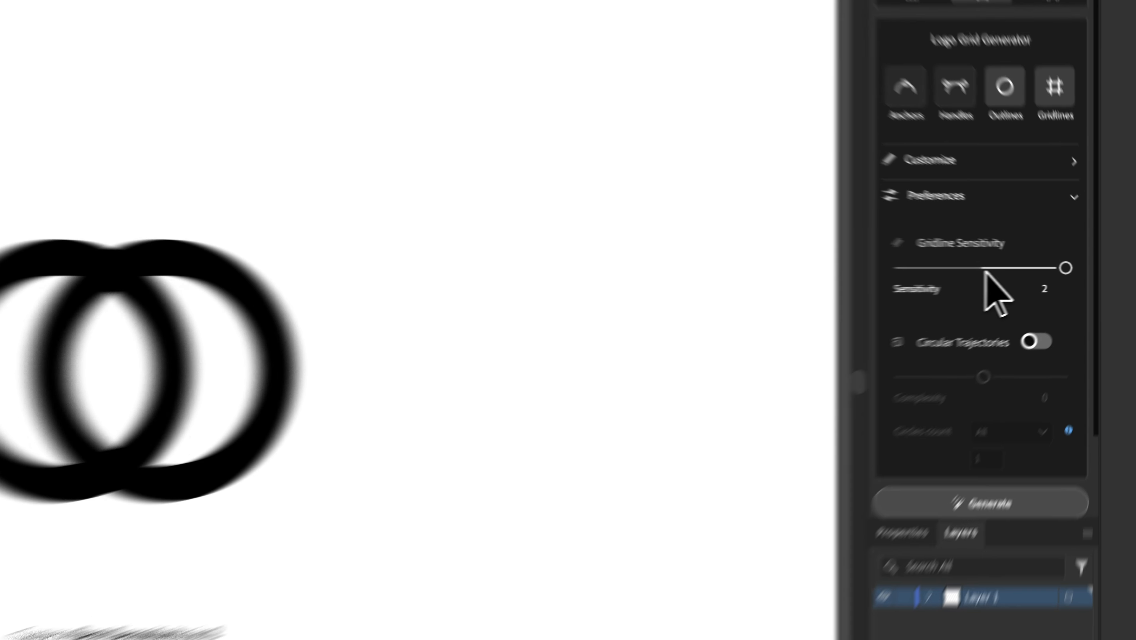
{"action": "left_click", "coordinate": [985, 268]}
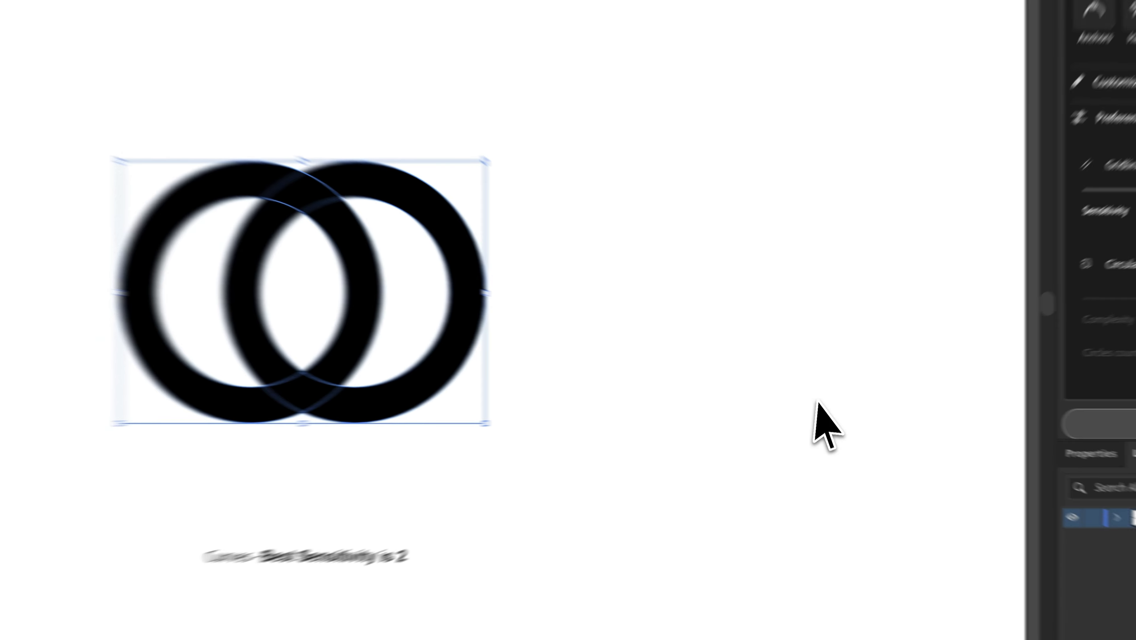
{"action": "left_click", "coordinate": [1124, 426]}
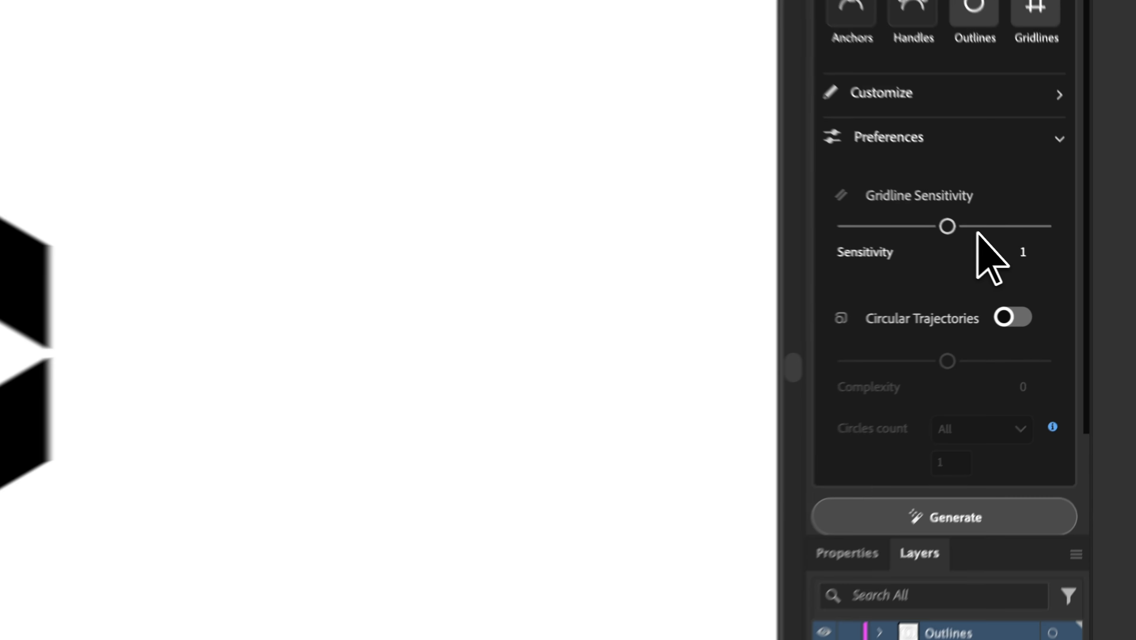
- Generate a Sensitivity 2 grid over the hexagon-and-circle logo and deselect the outlines
{"action": "left_click_drag", "start_coordinate": [1042, 270], "coordinate": [1093, 270]}
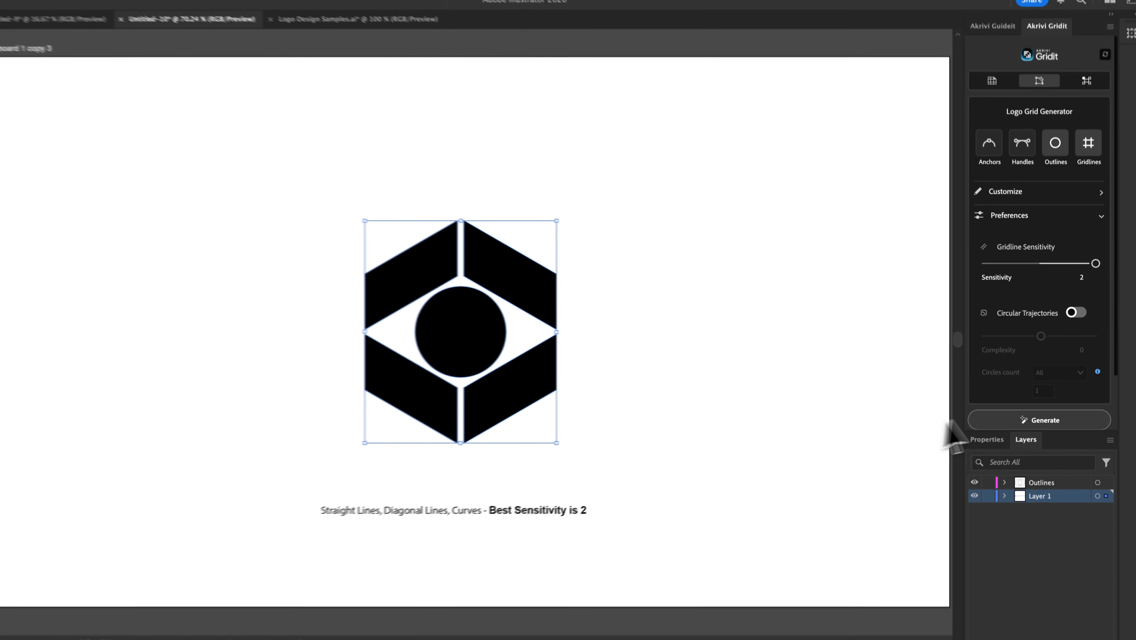
{"action": "left_click", "coordinate": [983, 466]}
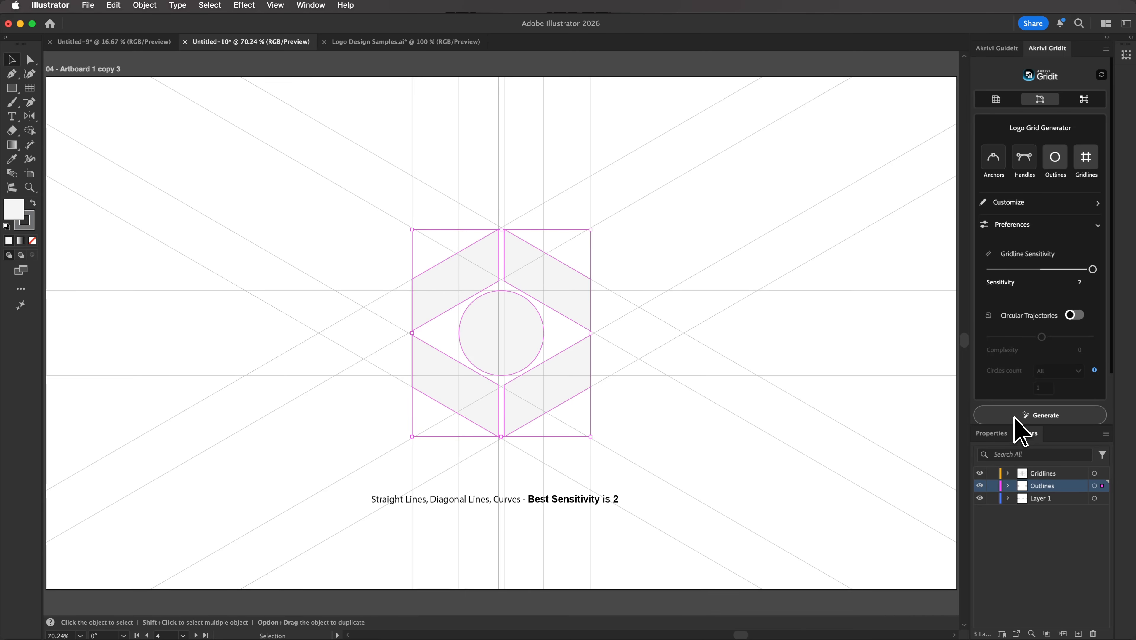
{"action": "key", "text": "super+shift+a"}
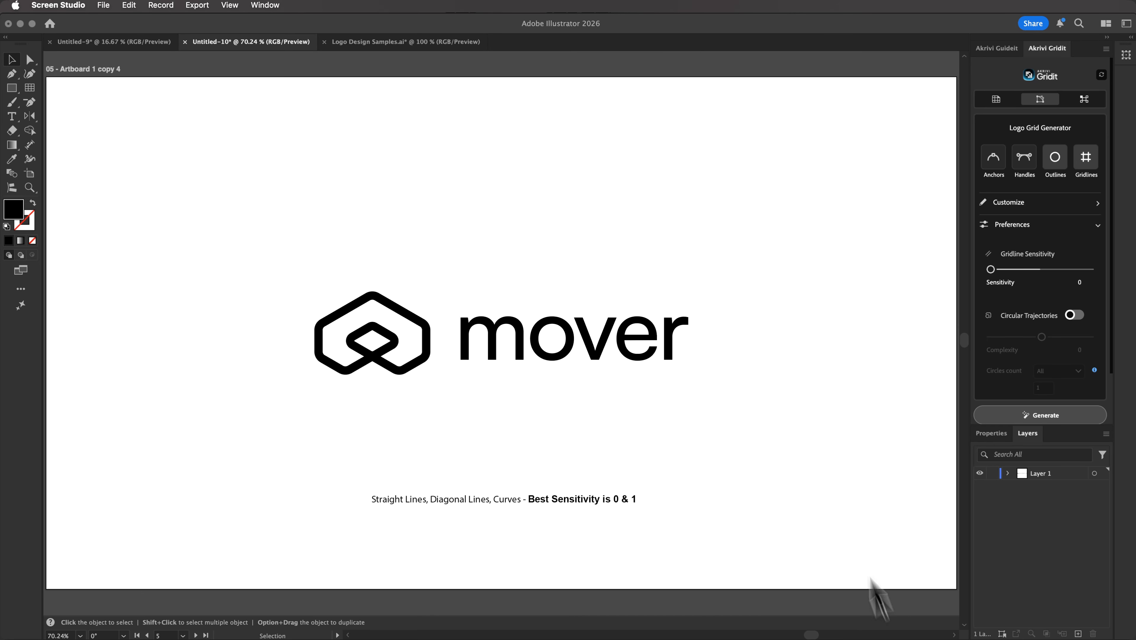
- Select the mover logo, generate a grid at the current sensitivity, then undo it
{"action": "left_click_drag", "start_coordinate": [254, 250], "coordinate": [710, 418]}
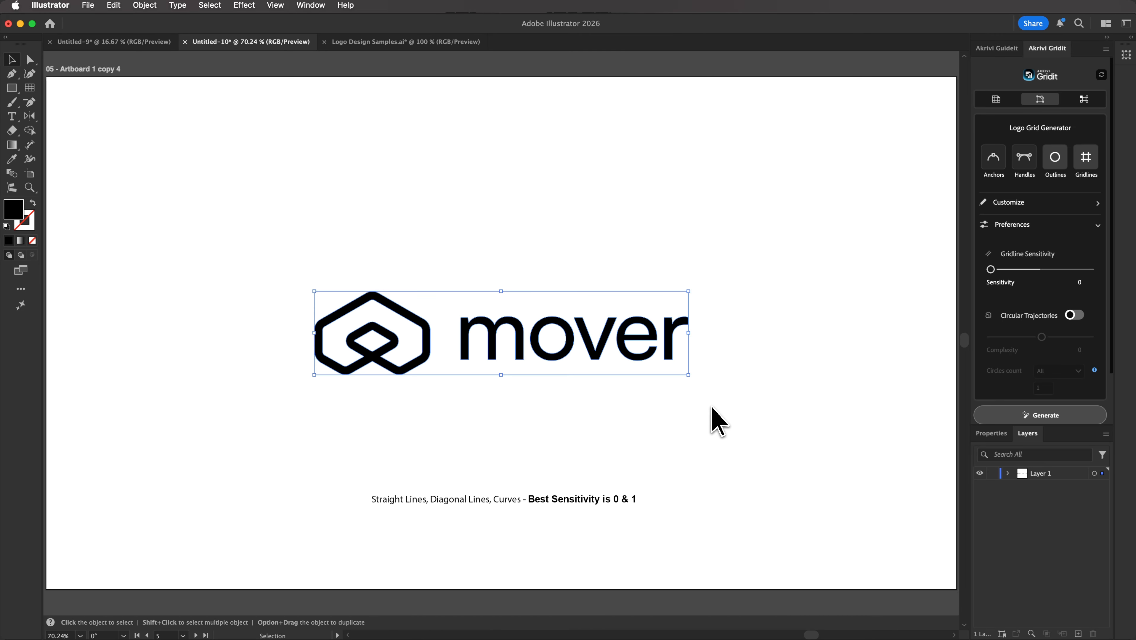
{"action": "left_click", "coordinate": [1023, 416]}
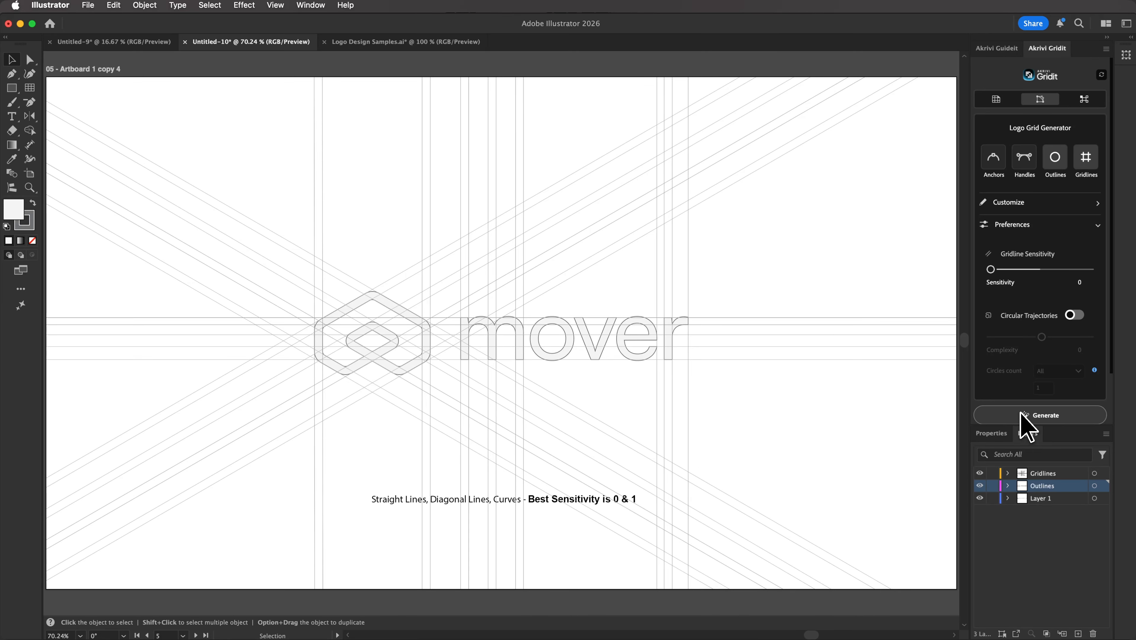
{"action": "key", "text": "super+z"}
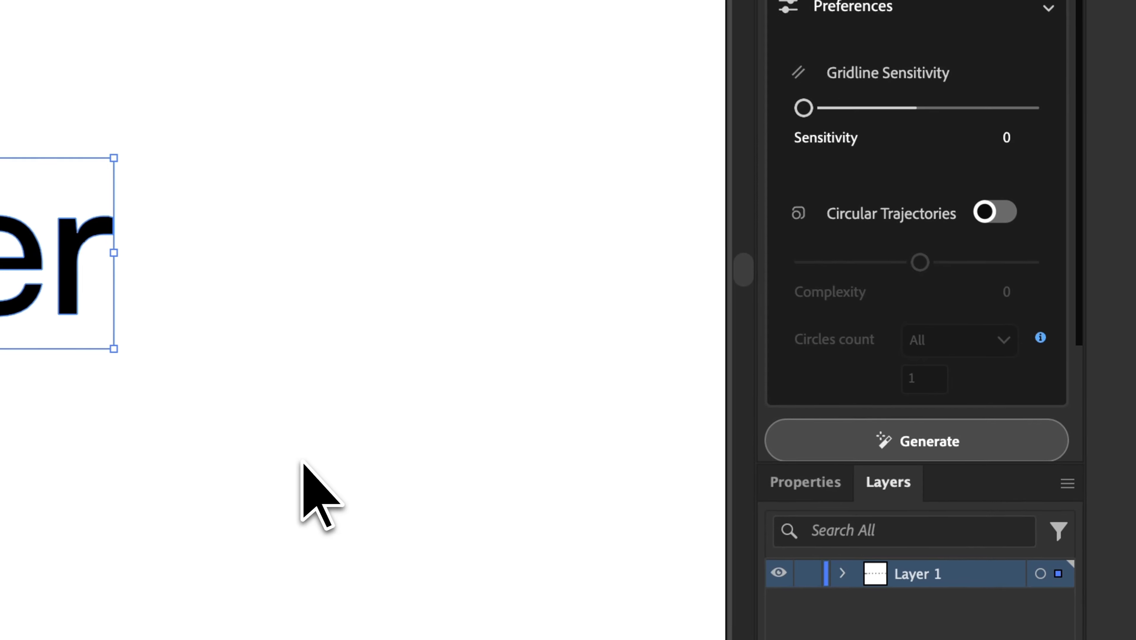
- Regenerate the mover grid at Sensitivity 1, deselect, and hide the Potential Errors layer
{"action": "left_click", "coordinate": [916, 107]}
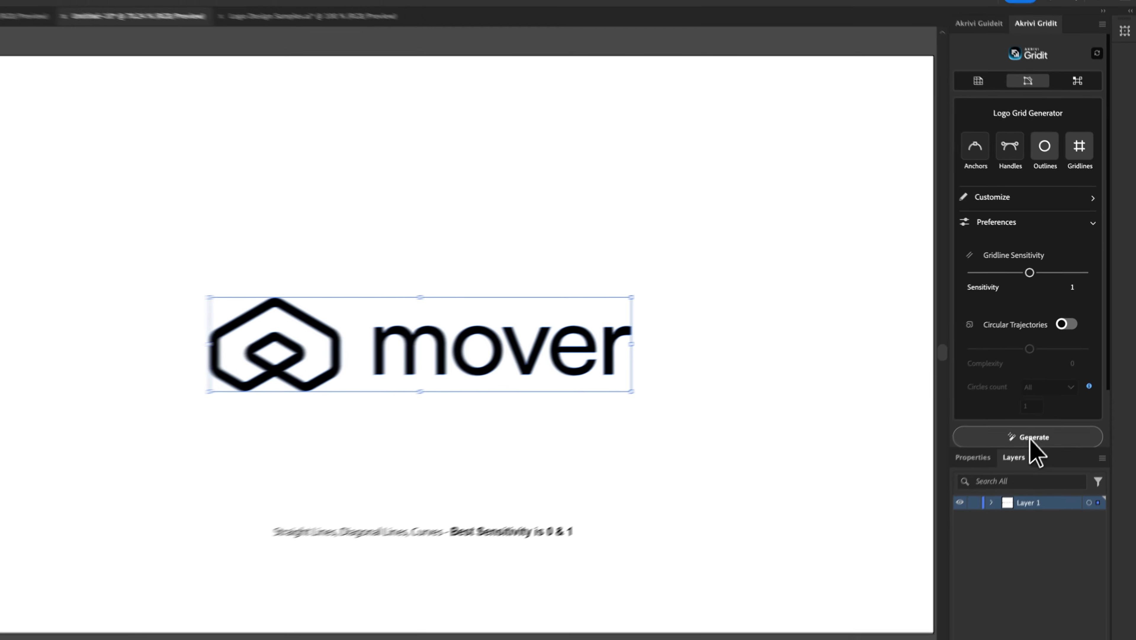
{"action": "left_click", "coordinate": [919, 446]}
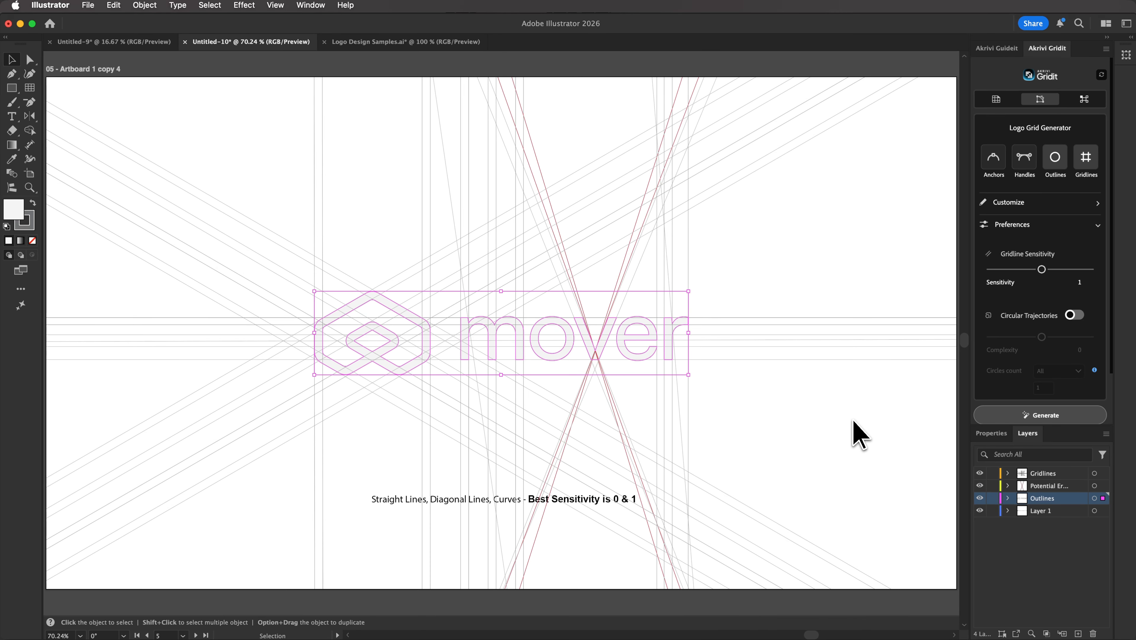
{"action": "key", "text": "super+shift+a"}
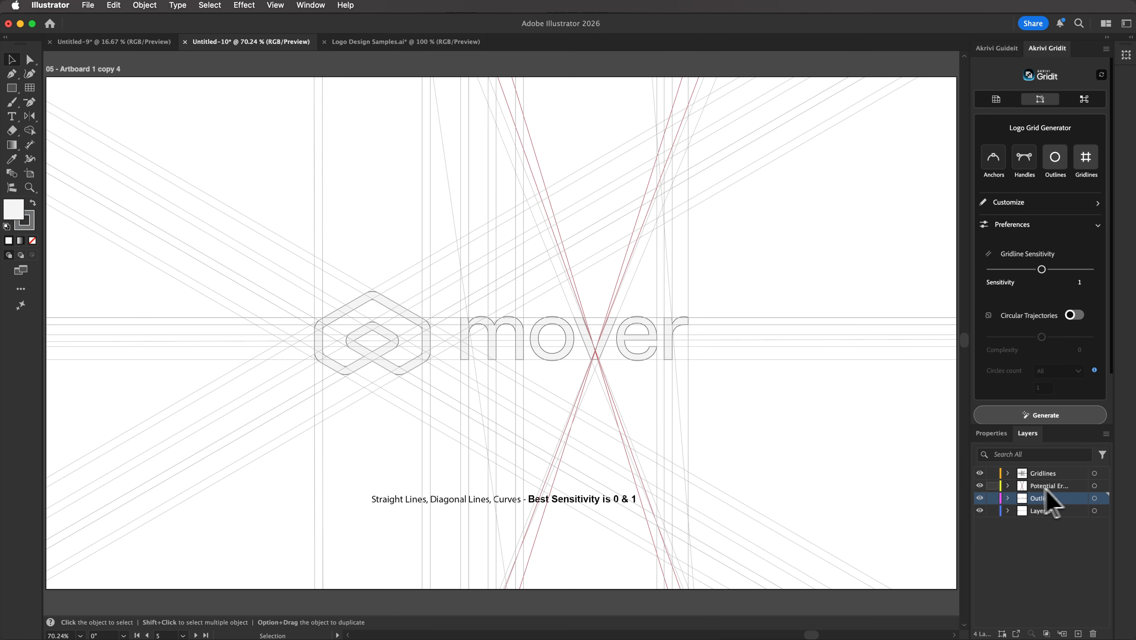
{"action": "left_click", "coordinate": [981, 485]}
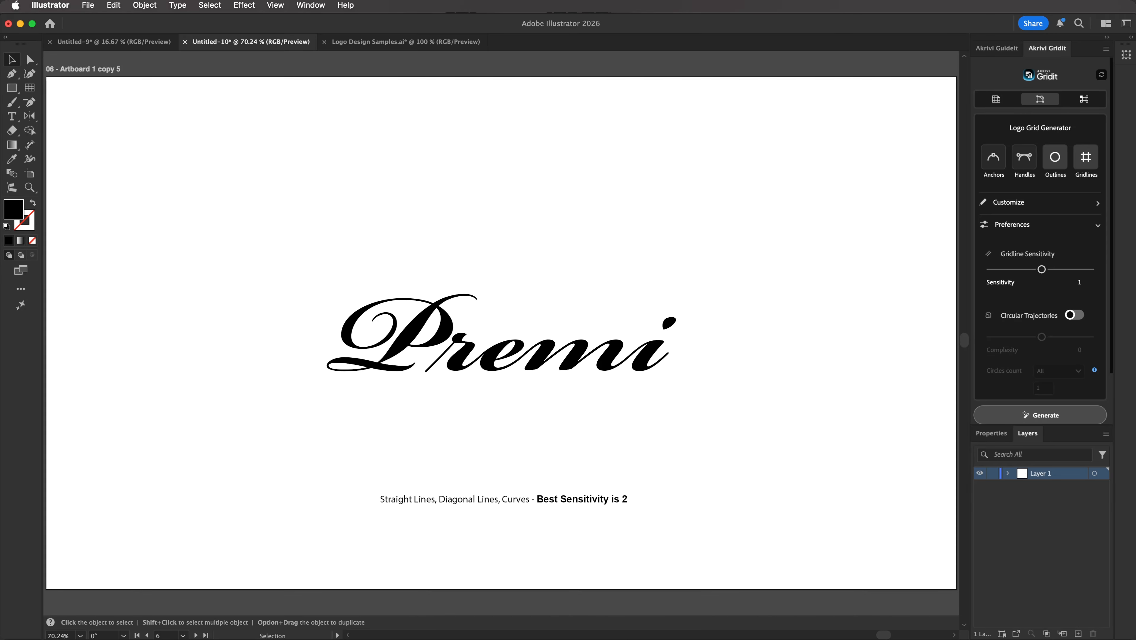
- Generate a Sensitivity 2 grid over 'Premi', hide Potential Errors, and deselect
{"action": "left_click_drag", "start_coordinate": [751, 394], "coordinate": [285, 263]}
{"action": "left_click", "coordinate": [1093, 271]}
{"action": "left_click", "coordinate": [1082, 411]}
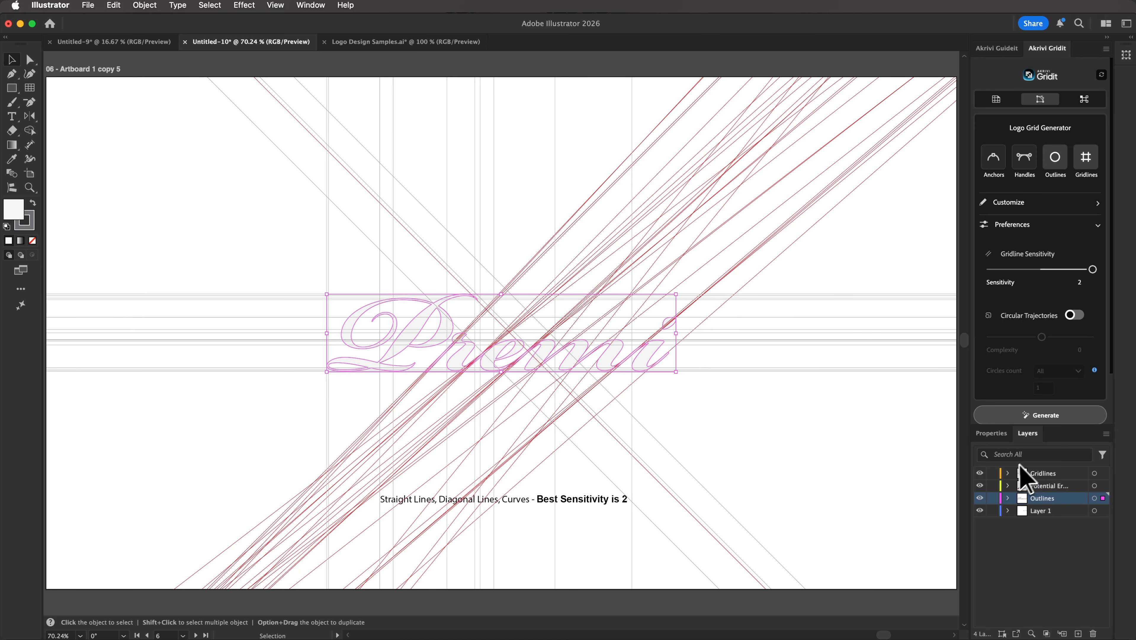
{"action": "left_click", "coordinate": [981, 485]}
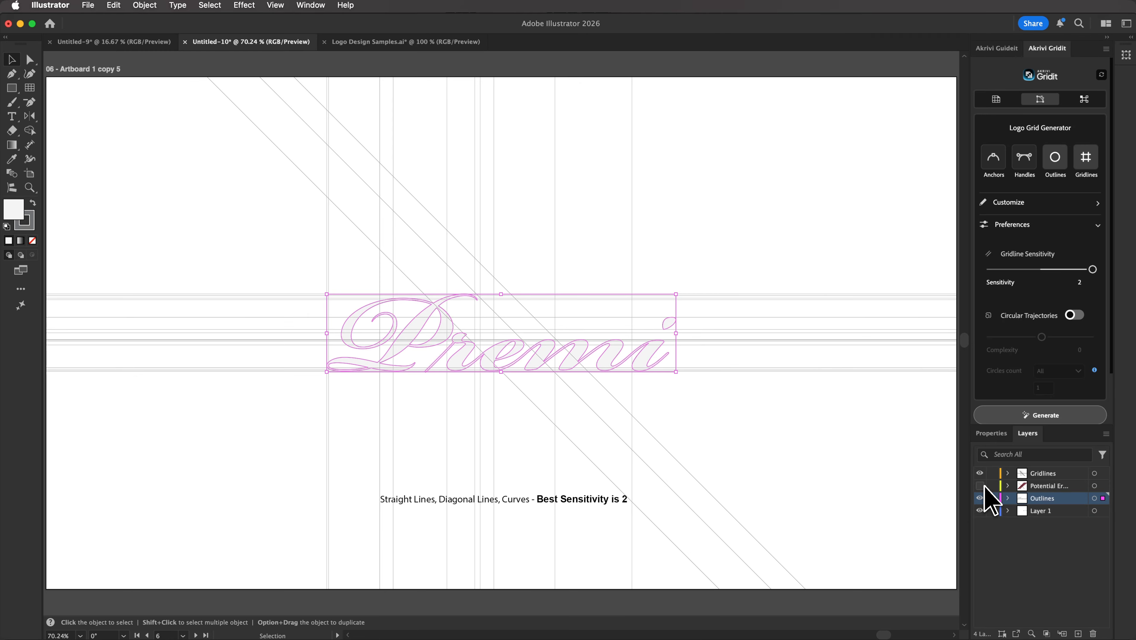
{"action": "key", "text": "super+shift+a"}
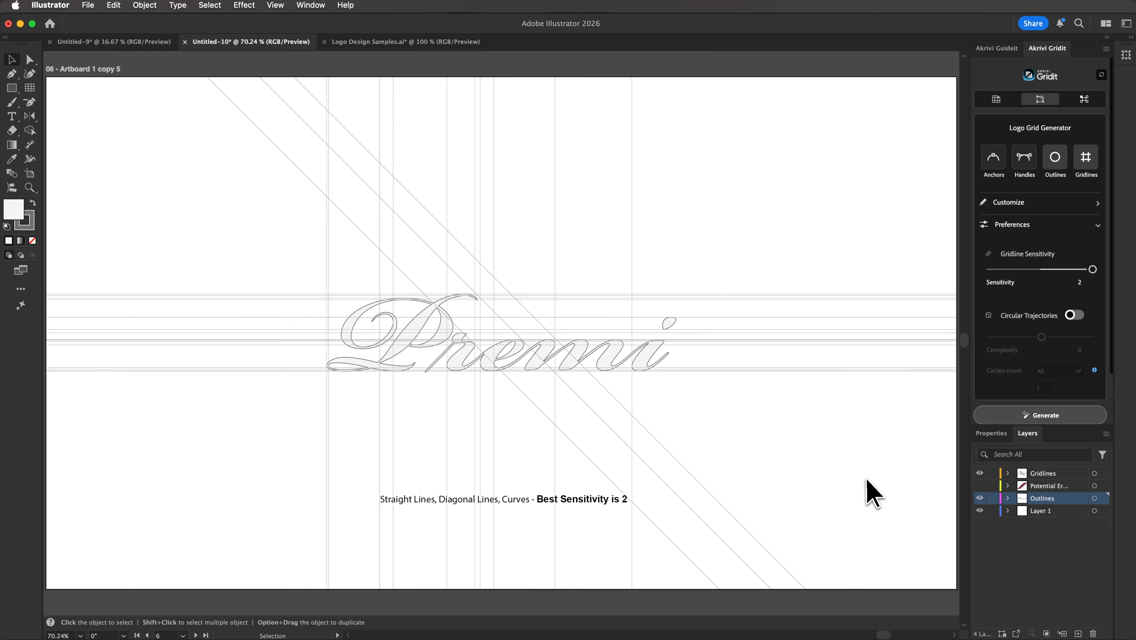